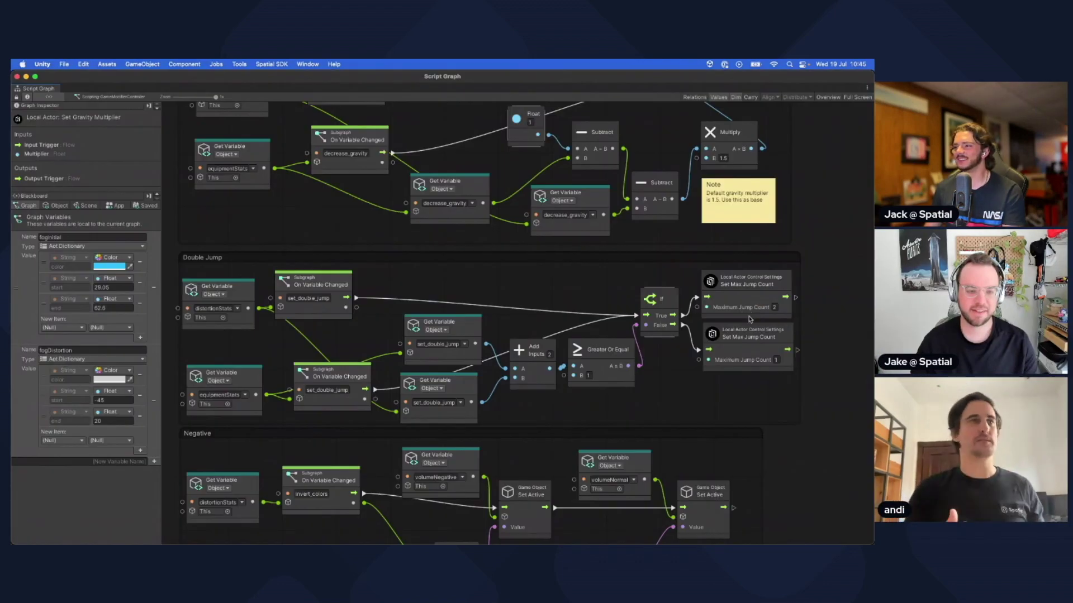
pyautogui.scroll(-3, 750, 319)
pyautogui.scroll(-2, 749, 319)
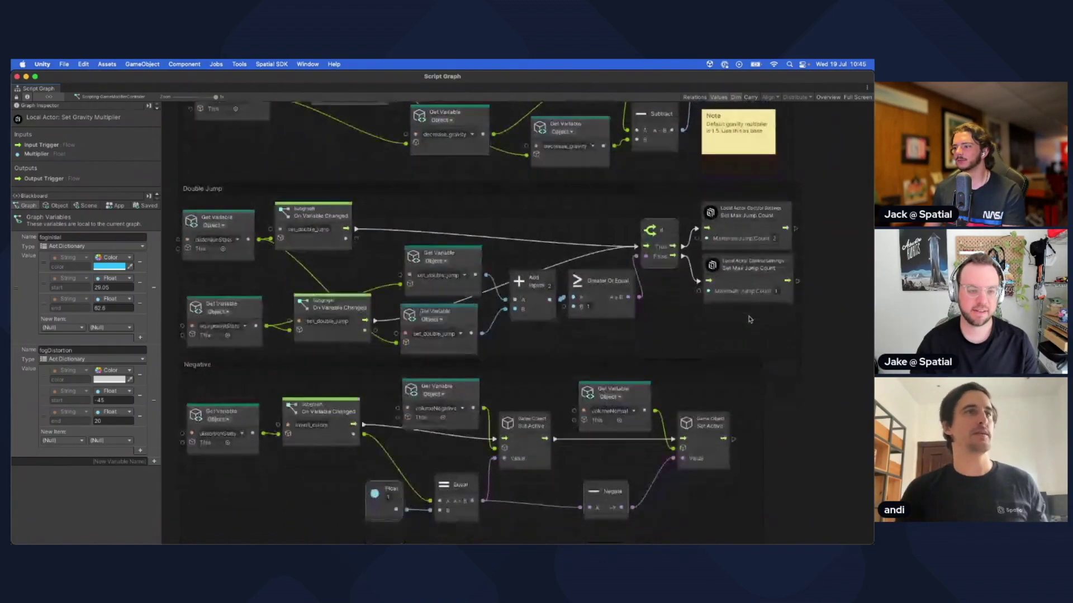
pyautogui.scroll(-3, 749, 318)
pyautogui.scroll(-3, 749, 318)
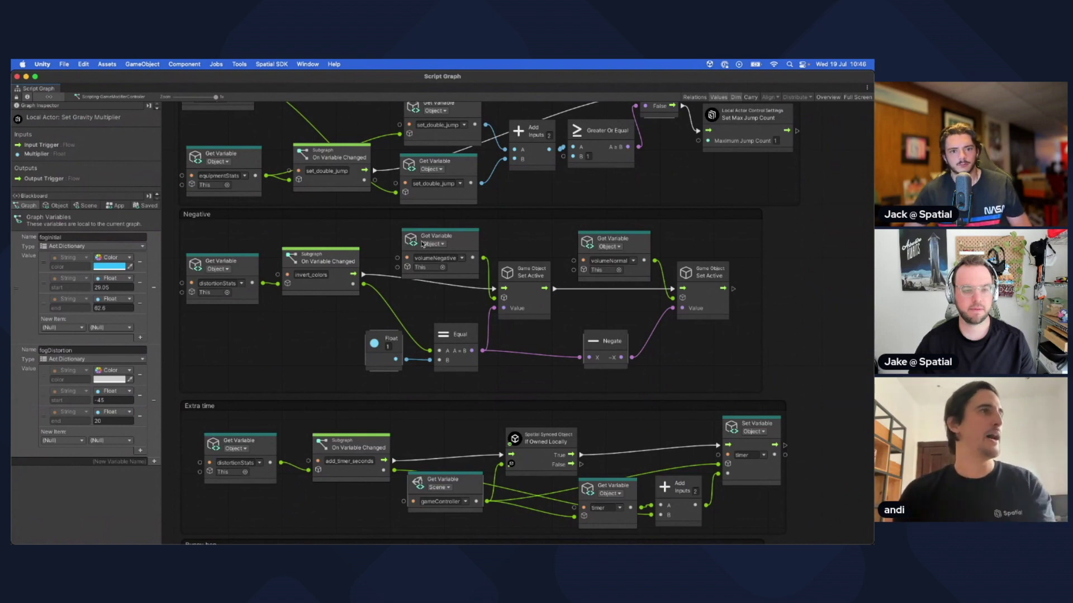
# - Select and deselect the Negative node group, then return to the main editor window
pyautogui.click(236, 217)
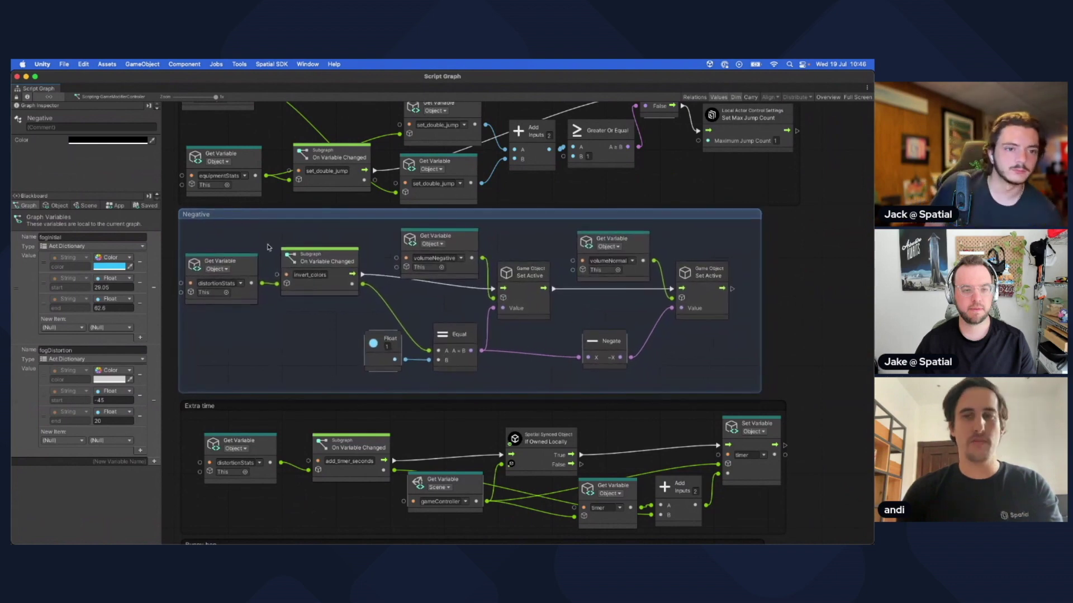
pyautogui.click(282, 341)
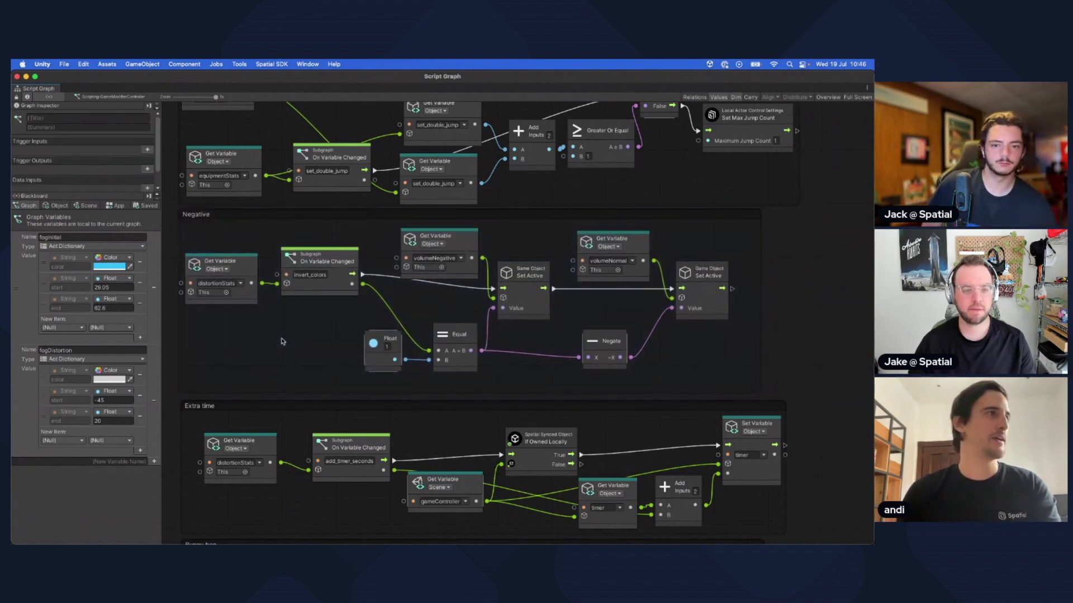
pyautogui.press('super+grave')
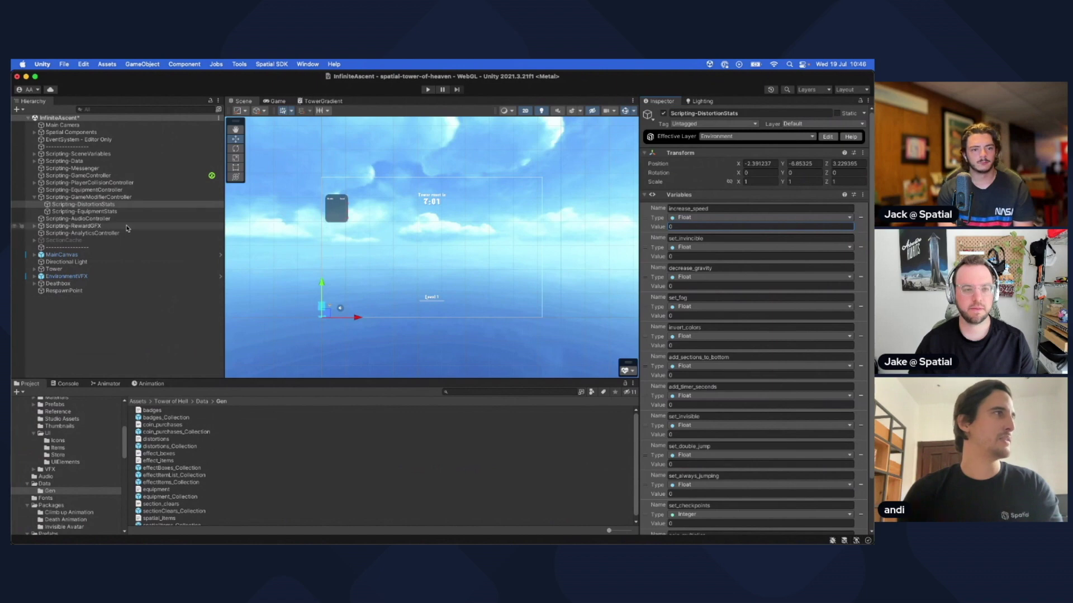
# - Browse Data > Prefabs > Synced and open LocalPlayerController's script graph
pyautogui.click(84, 486)
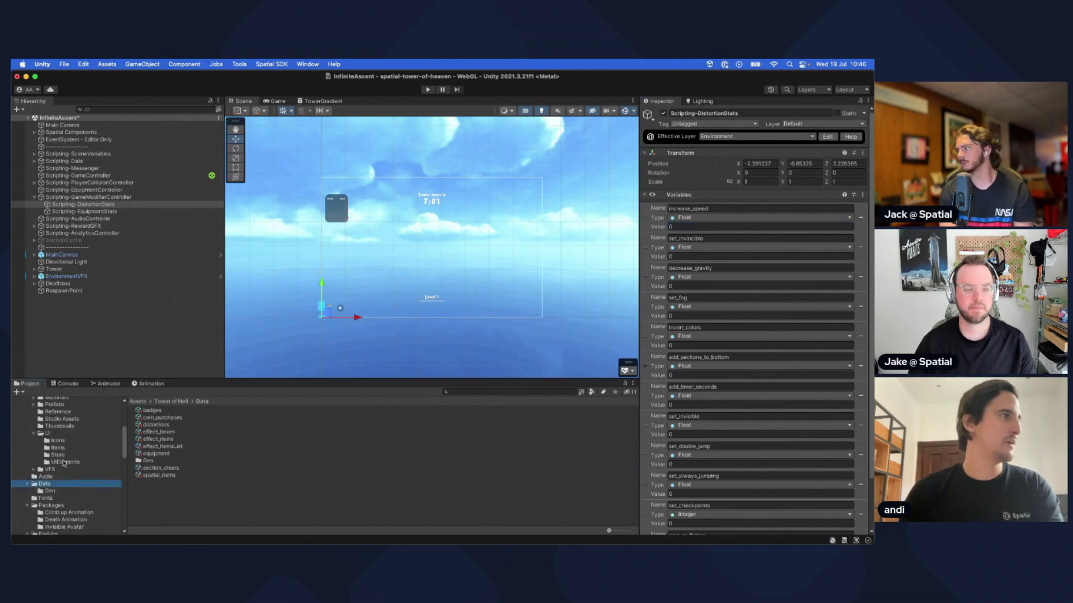
pyautogui.scroll(-2, 66, 506)
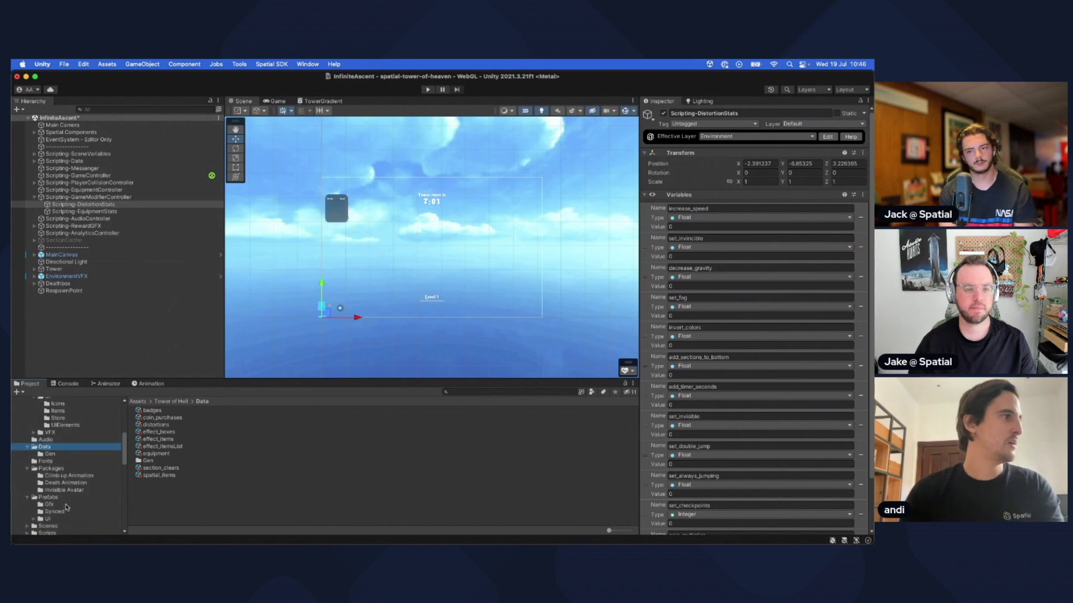
pyautogui.click(68, 497)
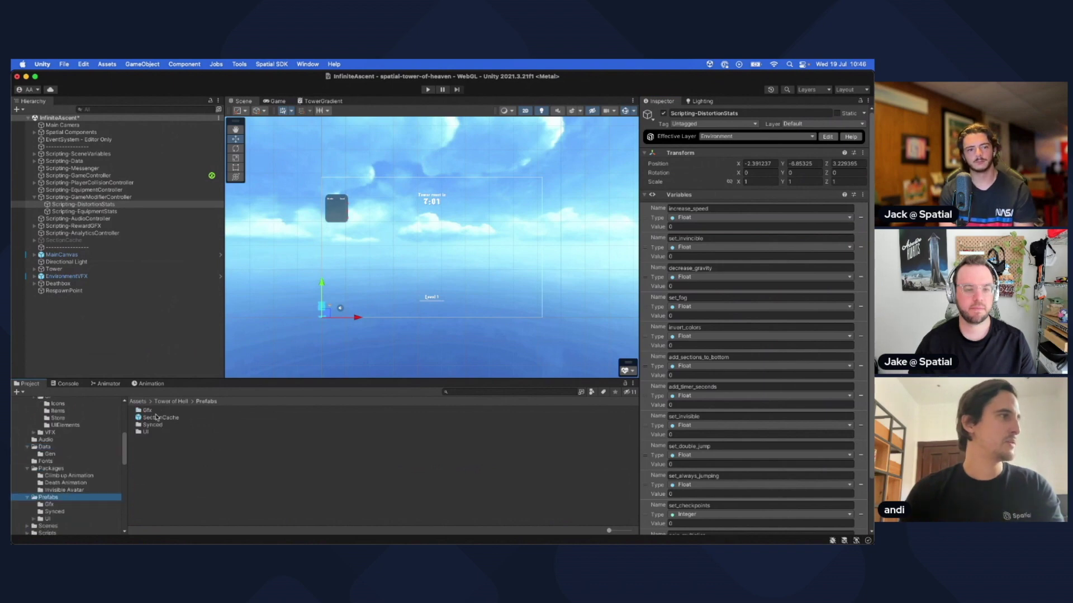
pyautogui.click(73, 512)
pyautogui.doubleClick(168, 419)
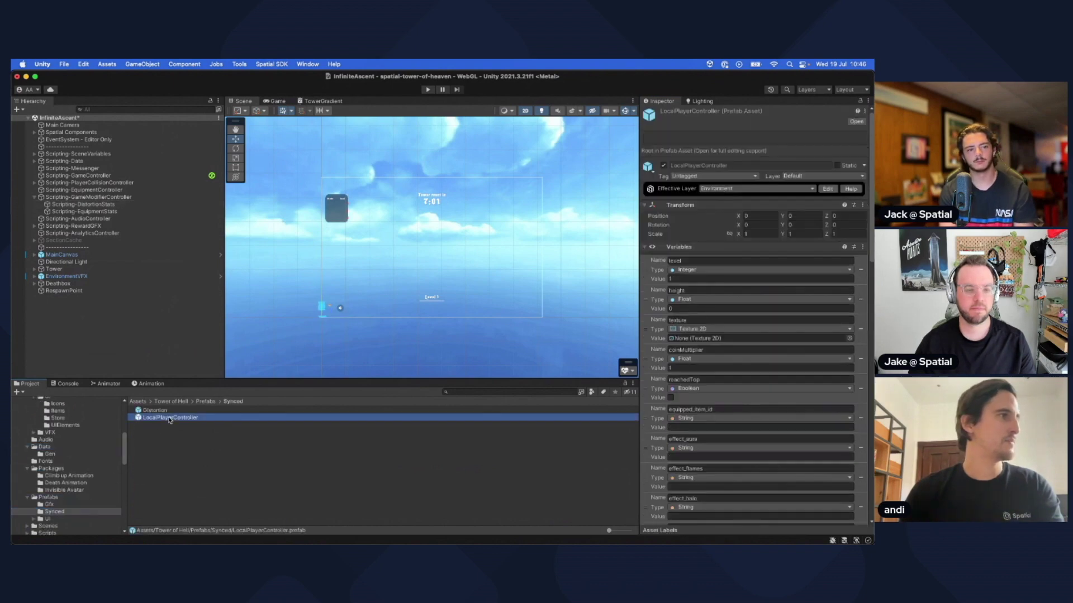
pyautogui.scroll(-2, 520, 323)
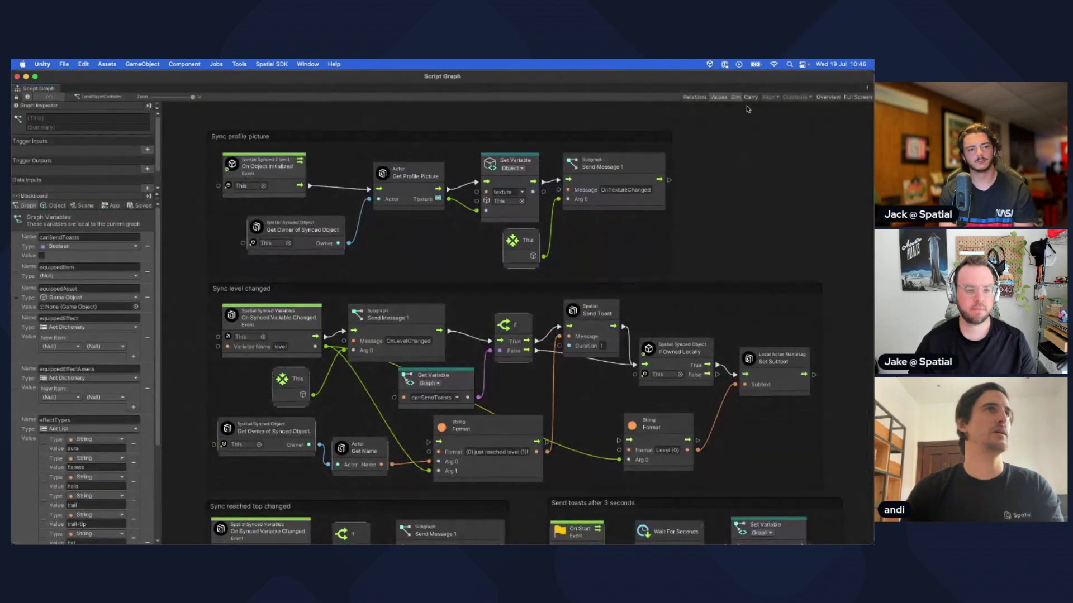
pyautogui.click(824, 97)
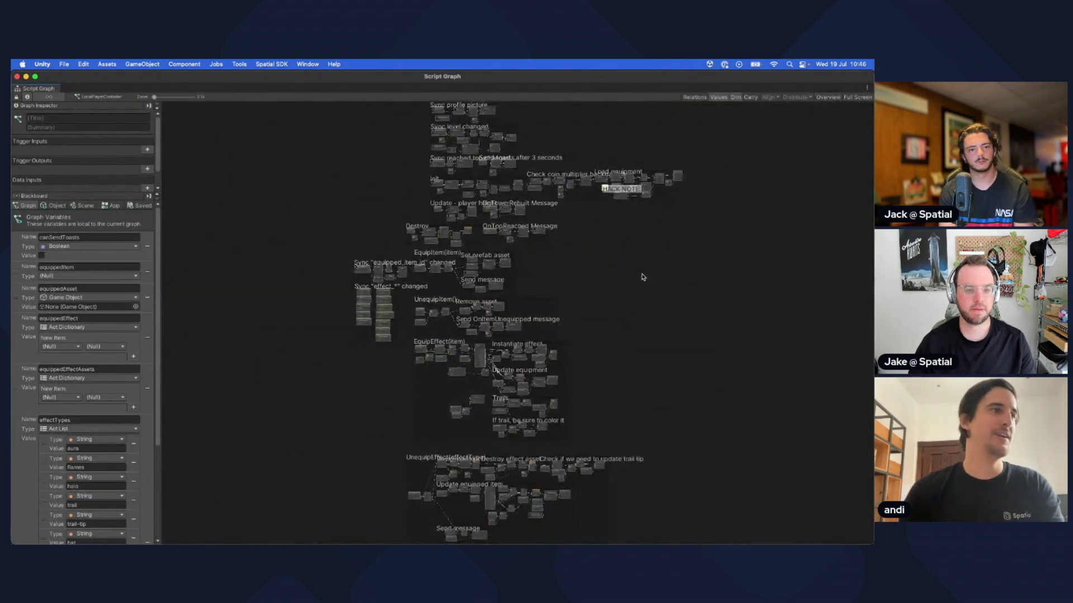
pyautogui.scroll(2, 546, 234)
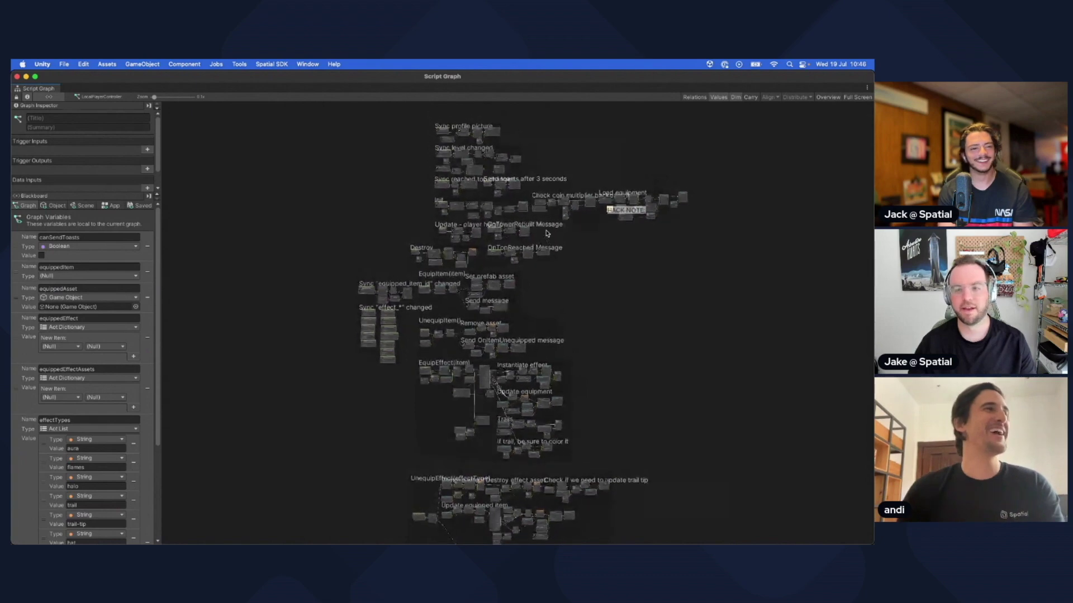
pyautogui.moveTo(546, 234); pyautogui.dragTo(537, 219, button='middle')
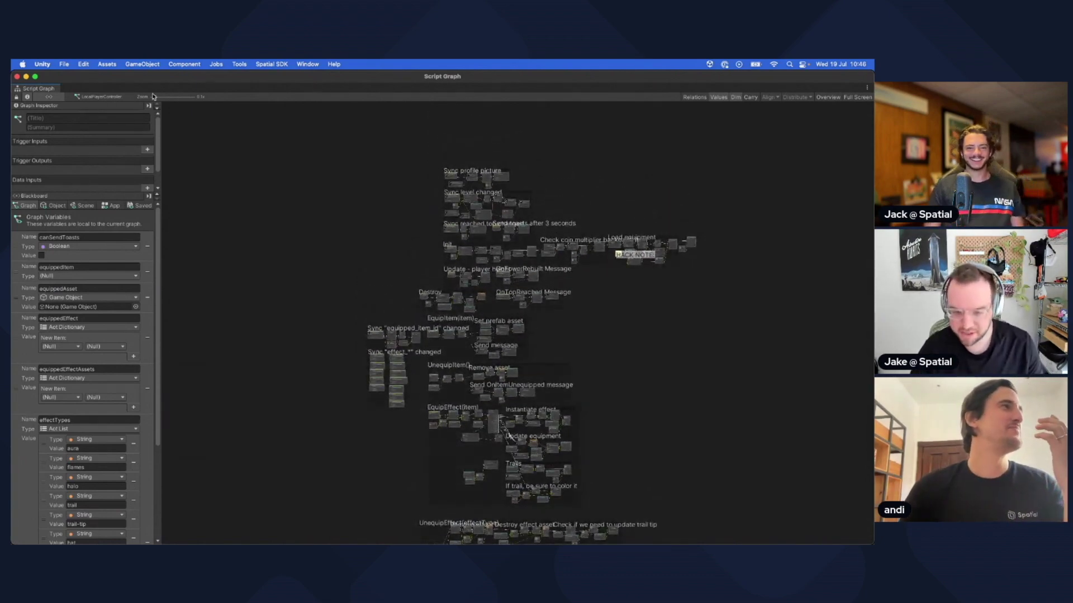
pyautogui.moveTo(156, 96); pyautogui.dragTo(169, 97)
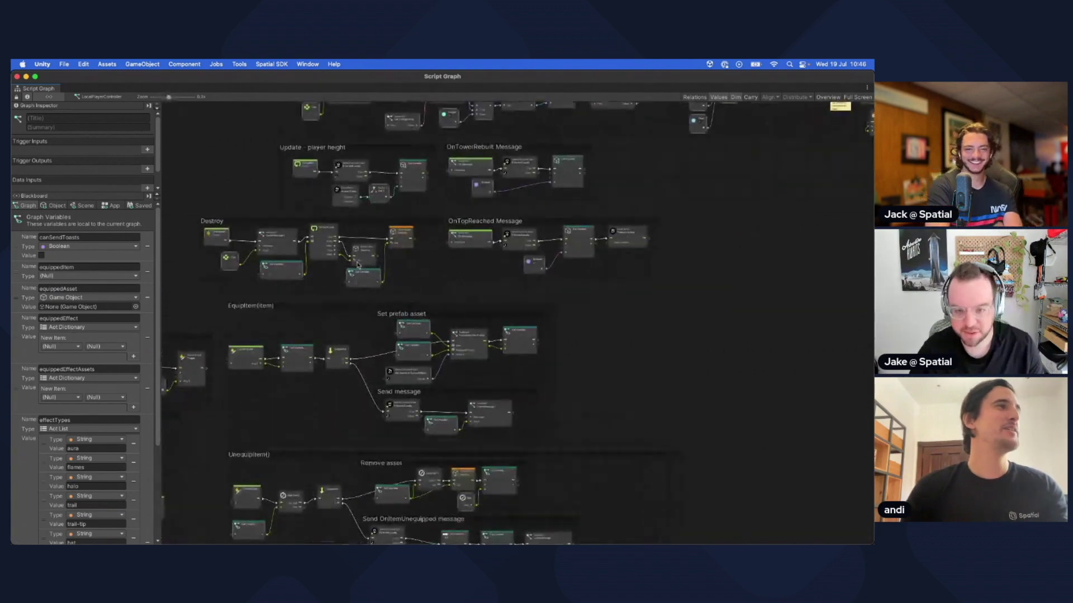
pyautogui.moveTo(361, 192)
pyautogui.mouseDown(button='middle')
pyautogui.moveTo(361, 272)
pyautogui.moveTo(319, 270)
pyautogui.moveTo(358, 272)
pyautogui.mouseUp(button='middle')
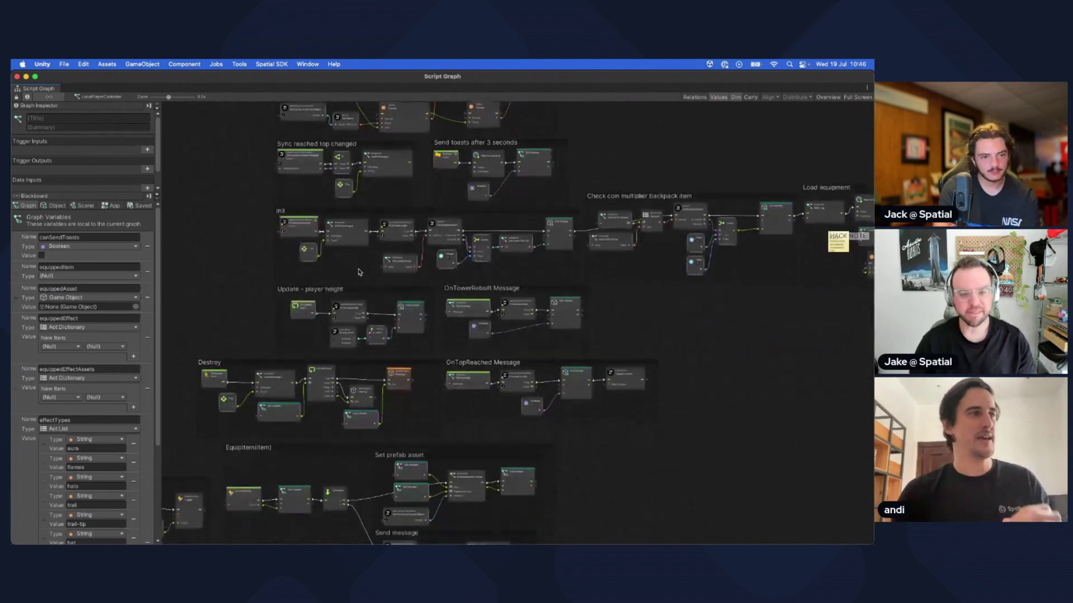
pyautogui.scroll(-1, 358, 270)
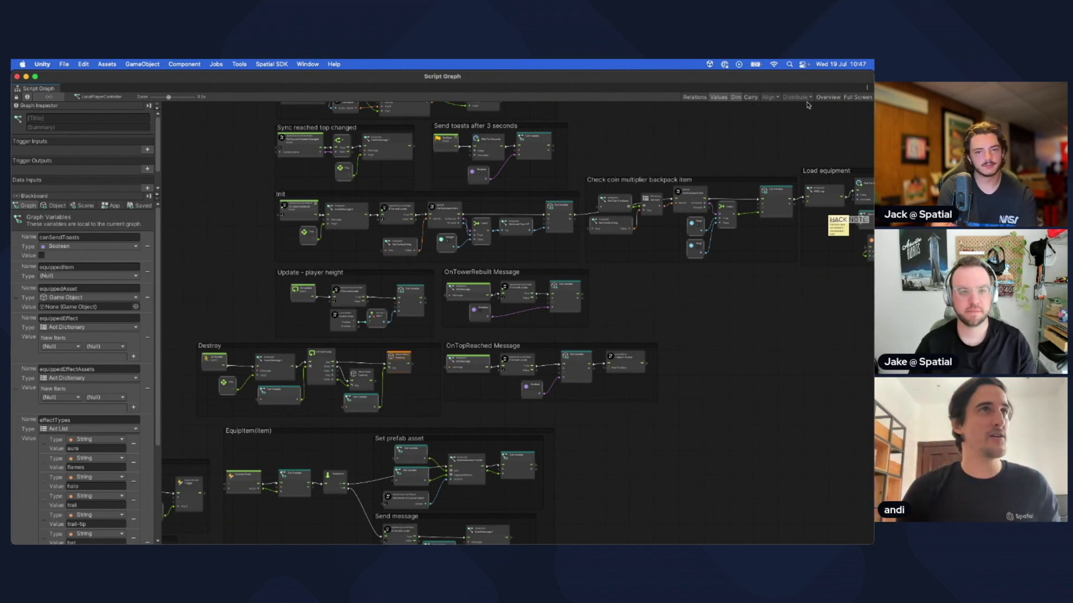
pyautogui.click(828, 97)
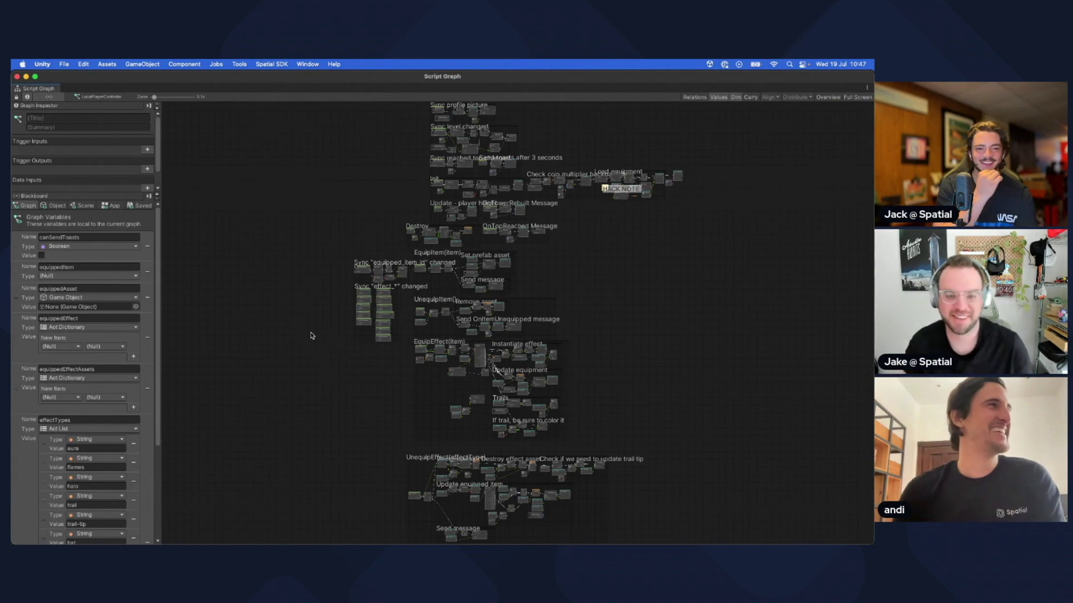
pyautogui.press('super+grave')
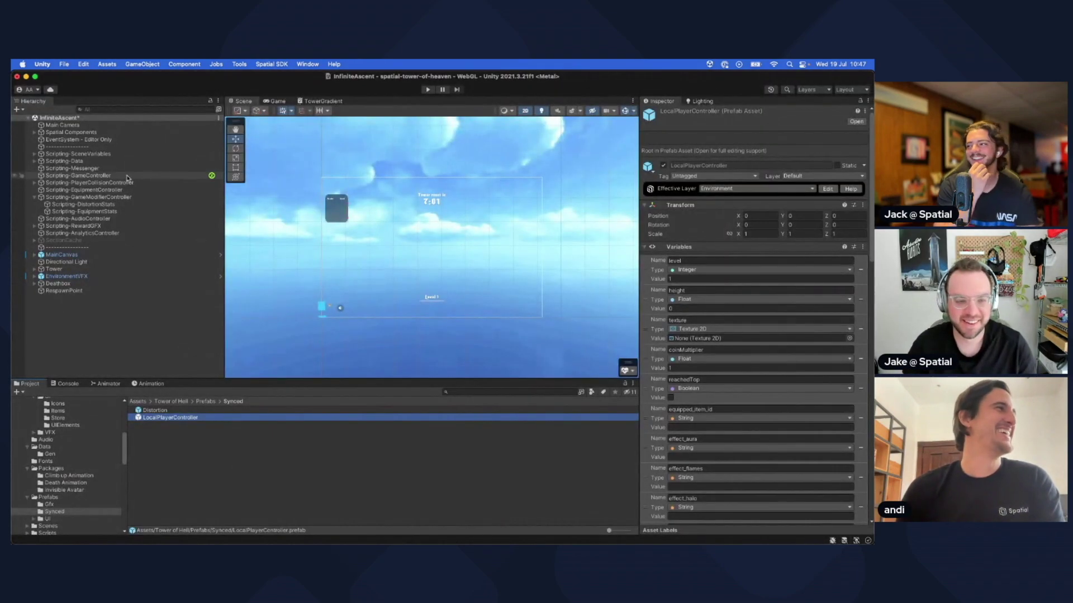
# - Select Scripting-GameController, view its script graph, then close it to return to the editor
pyautogui.click(50, 180)
pyautogui.press('super+grave')
pyautogui.scroll(8, 421, 312)
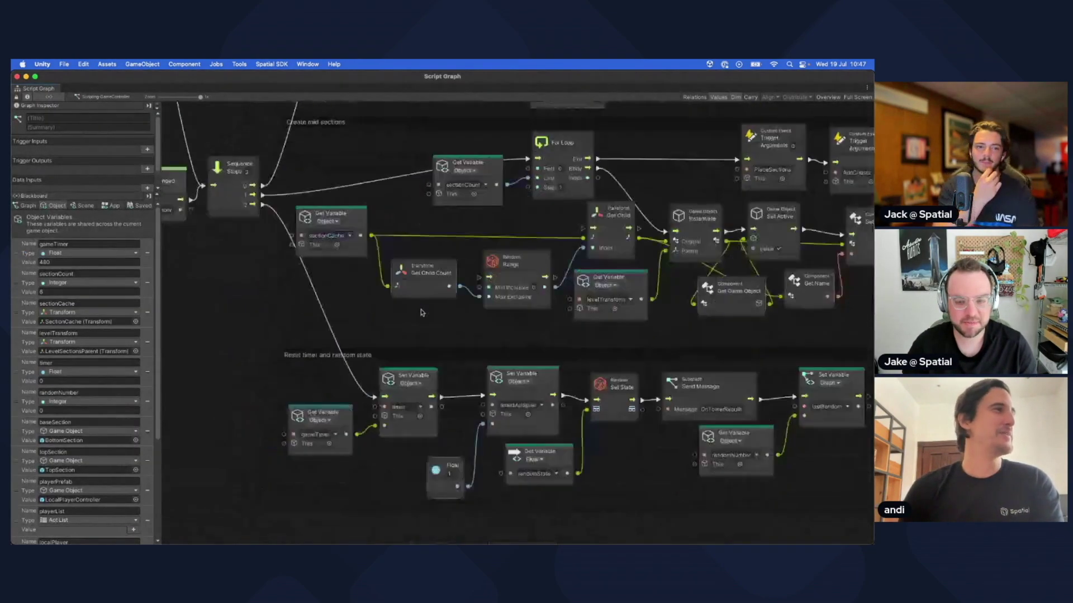
pyautogui.scroll(10, 422, 312)
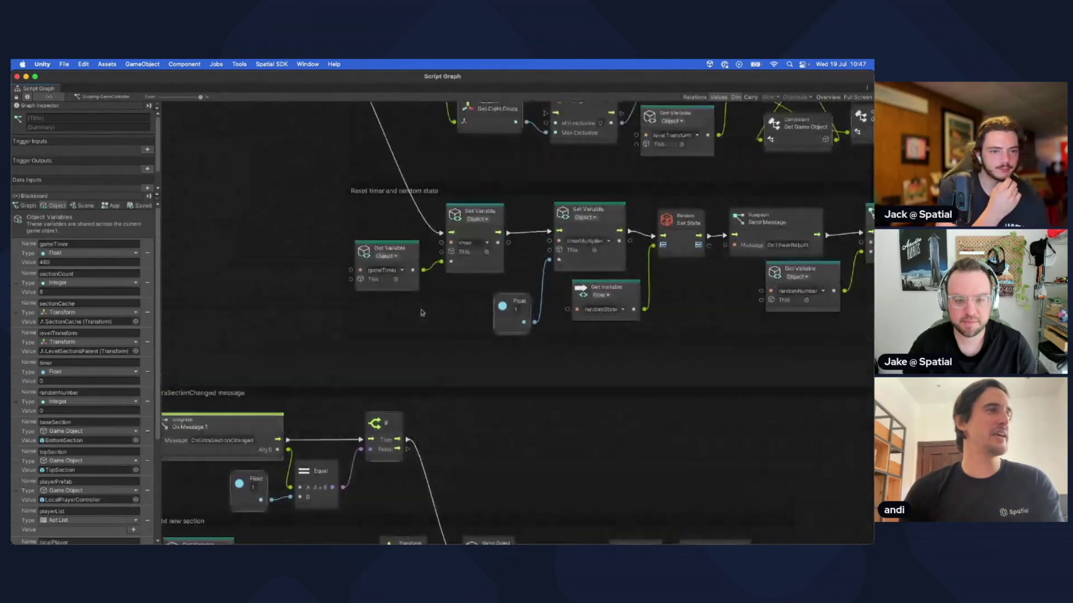
pyautogui.press('super+grave')
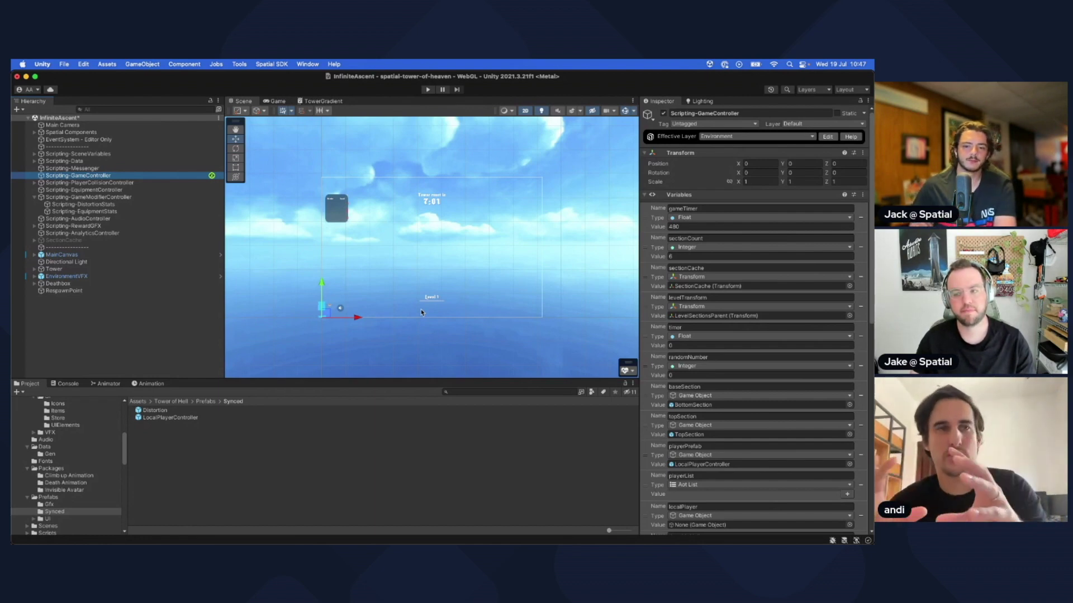
# - Inspect and collapse Scripting-GameModifierController, then inspect the dashed divider object
pyautogui.click(83, 197)
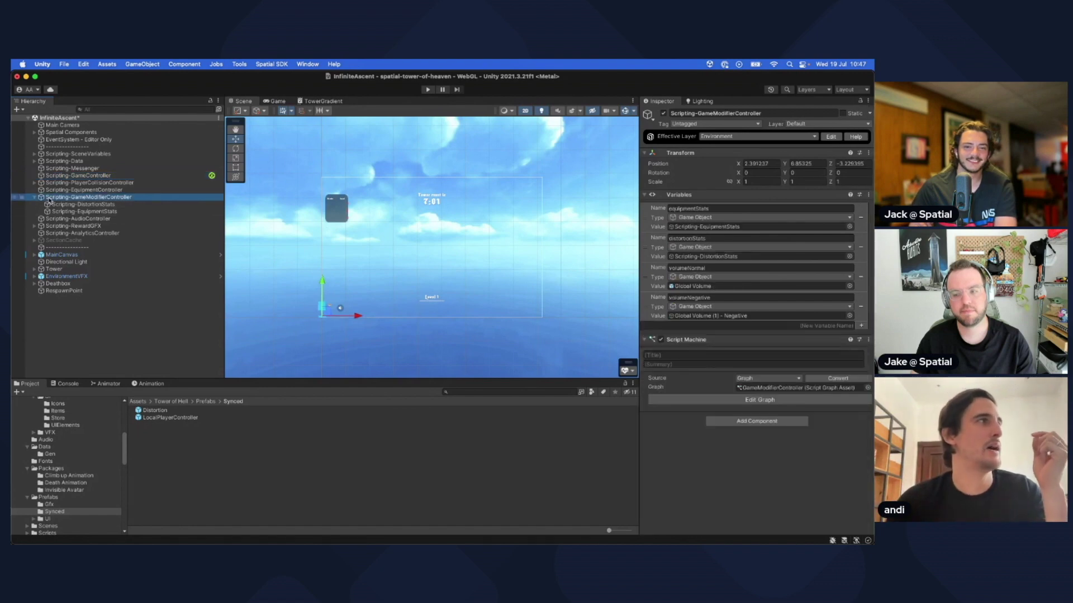
pyautogui.click(42, 196)
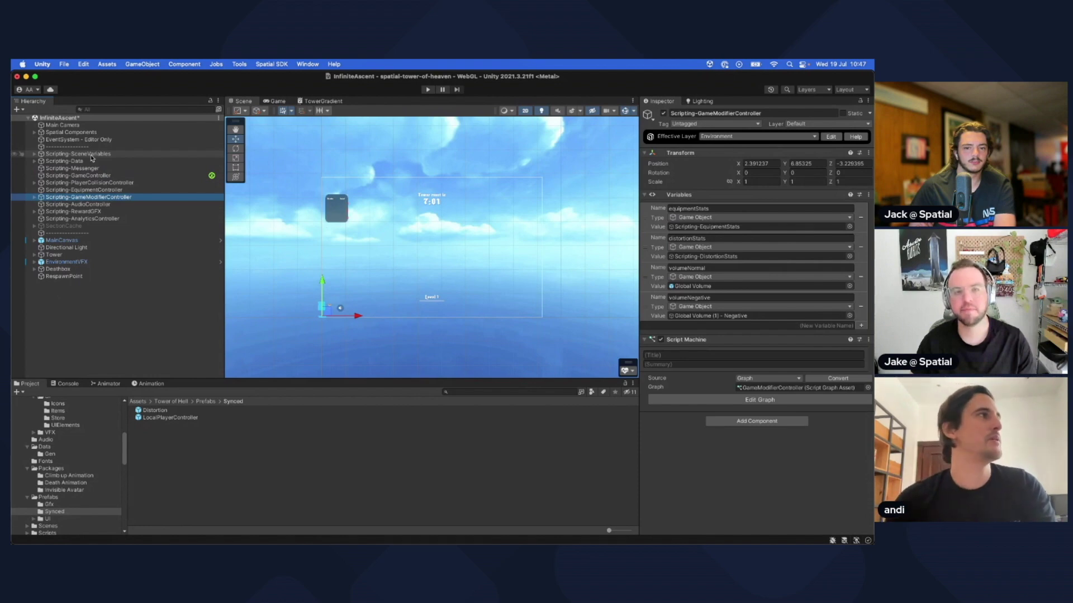
pyautogui.click(87, 147)
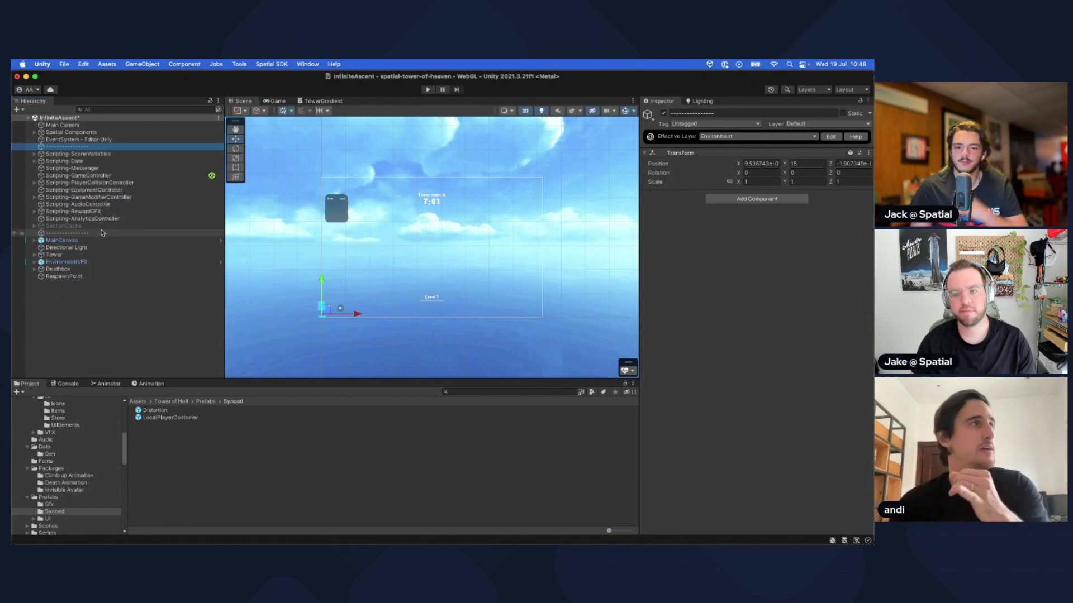
# - Inspect Scripting-RewardGFX and Spatial Components, then move down to Scripting-SceneVariables
pyautogui.click(103, 212)
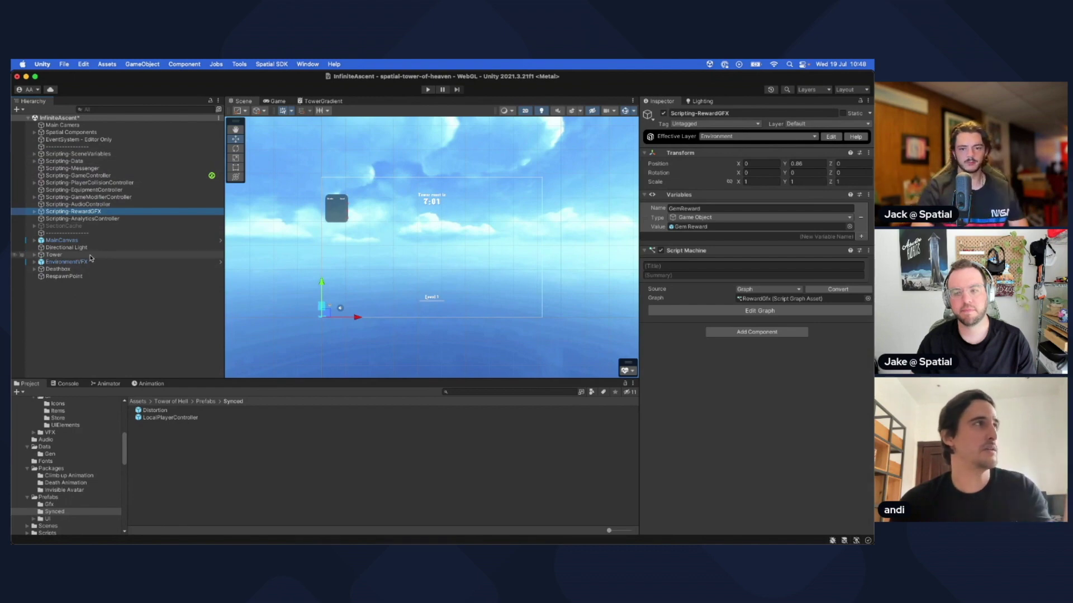
pyautogui.click(72, 132)
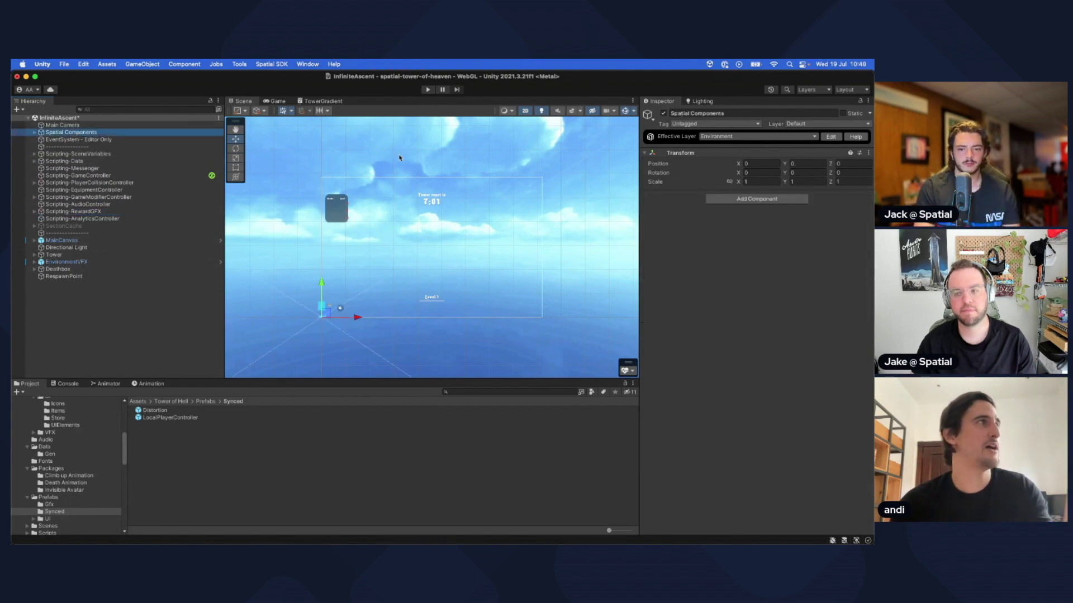
pyautogui.press('Right')
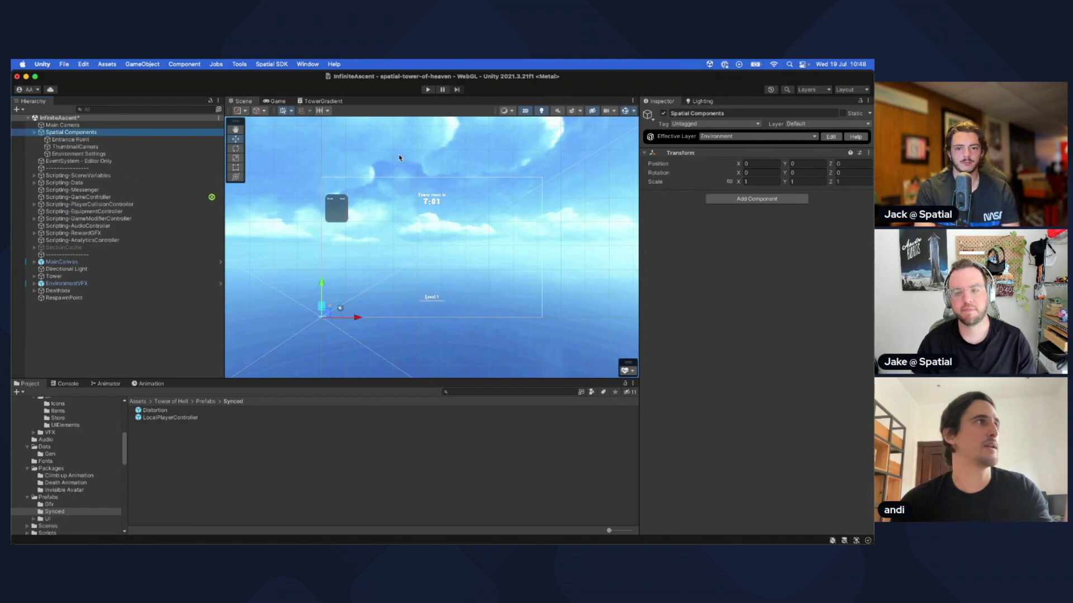
pyautogui.press('Down')
pyautogui.press('Left')
pyautogui.press('Left')
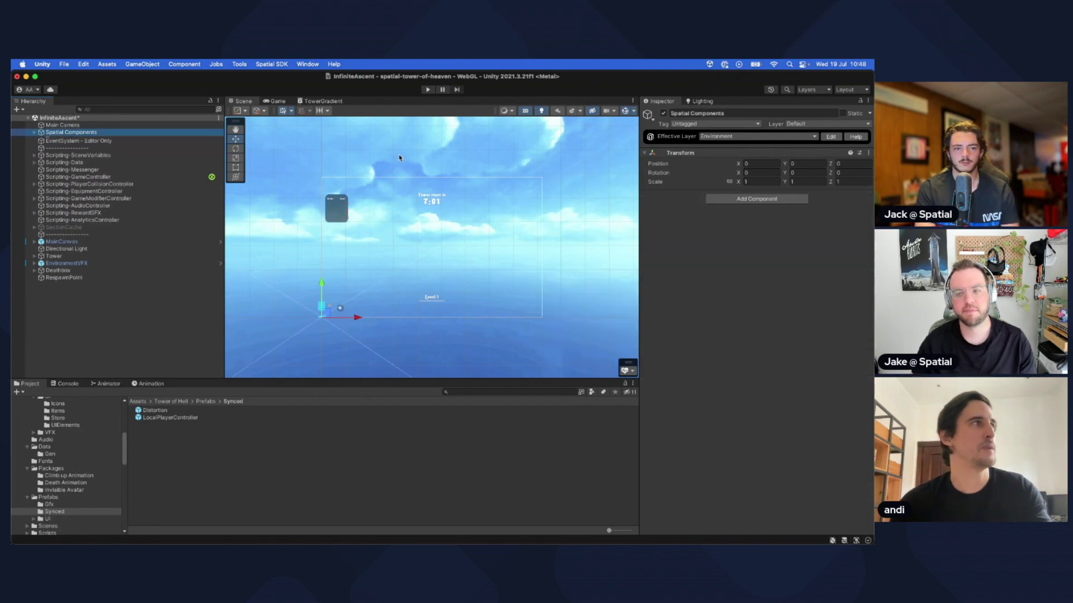
pyautogui.press('Down')
pyautogui.press('Down')
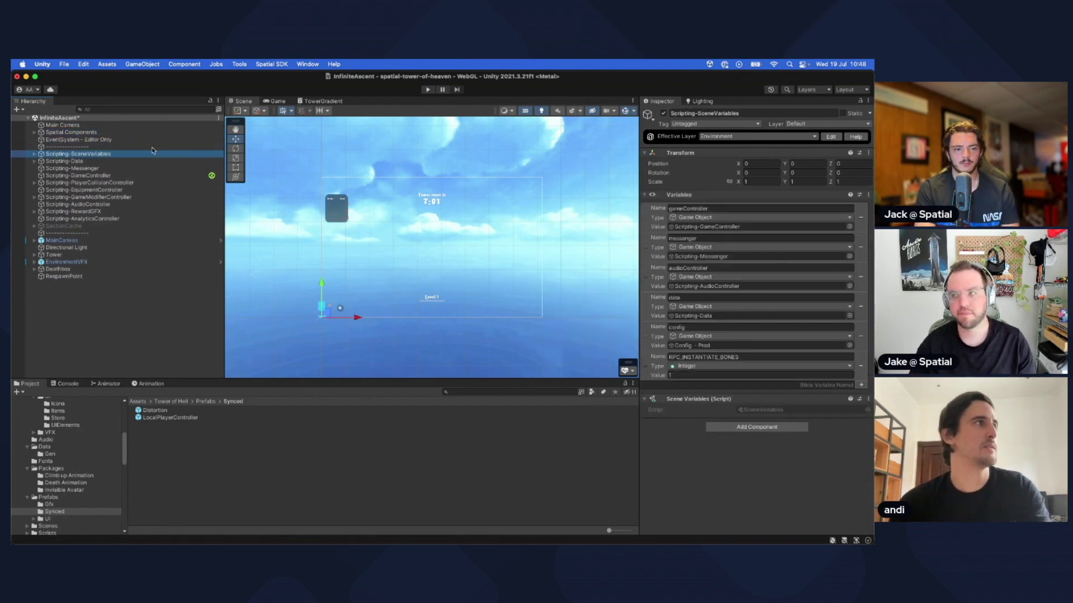
# - Select the scripting object block, then inspect Scripting-Data, the divider and MainCanvas
pyautogui.keyDown('shift'); pyautogui.click(121, 227); pyautogui.keyUp('shift')
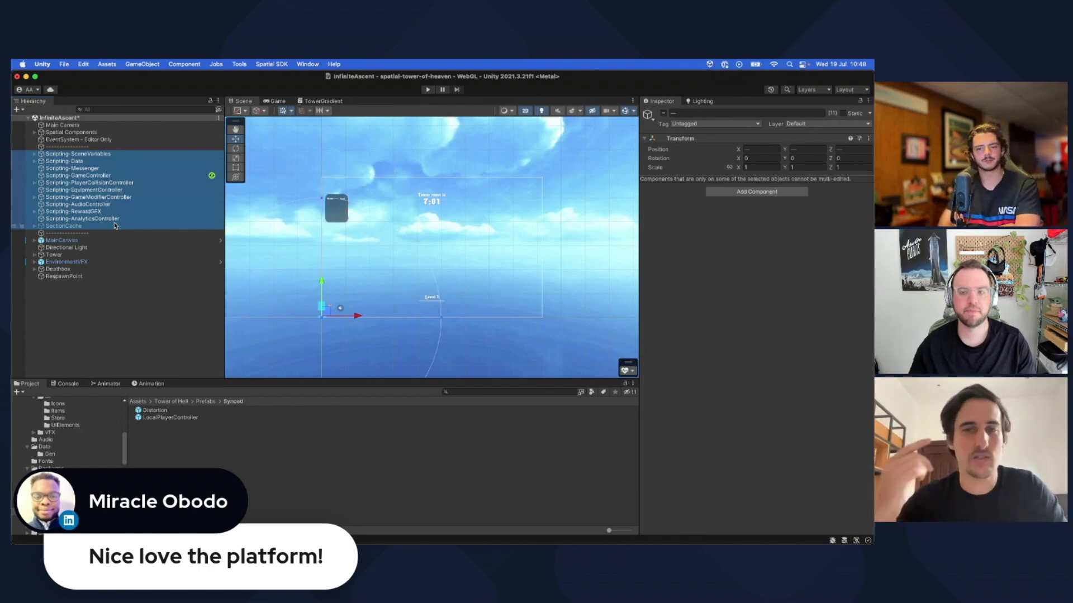
pyautogui.click(65, 161)
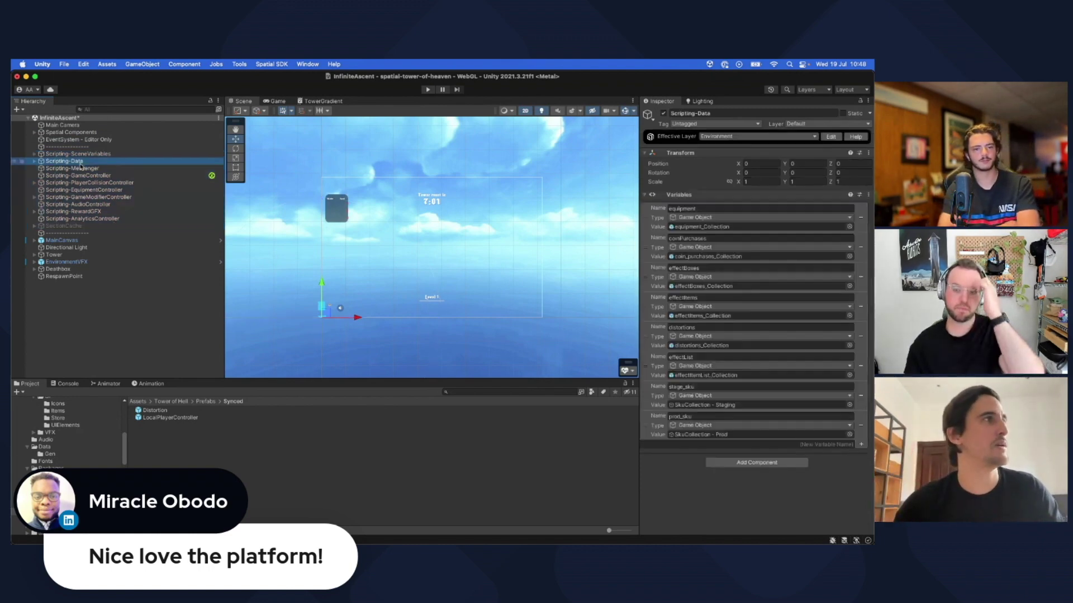
pyautogui.click(76, 233)
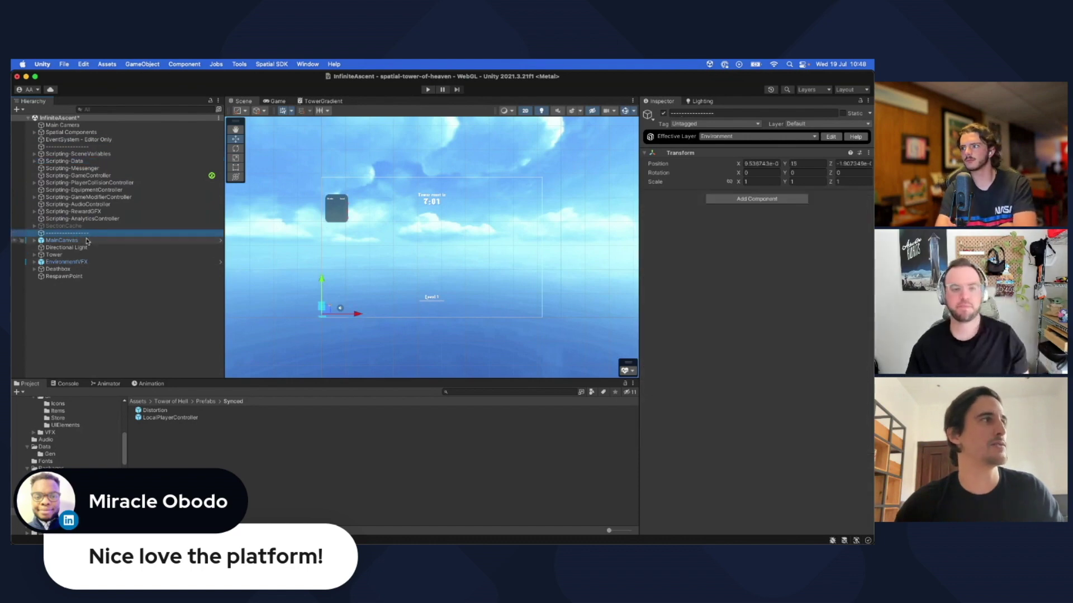
pyautogui.click(76, 240)
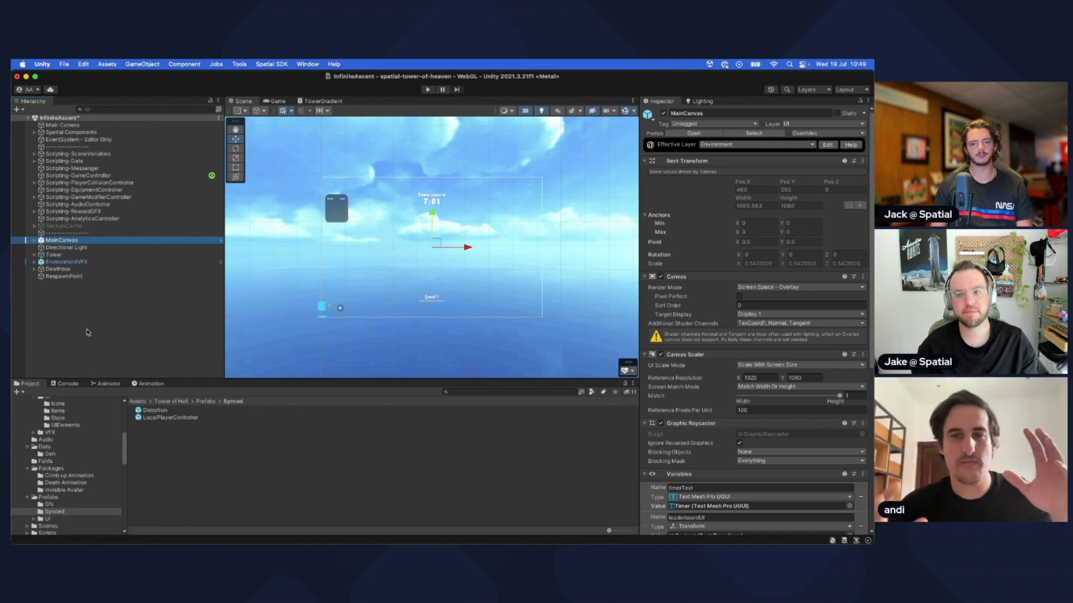
# - Deselect MainCanvas by clicking empty Hierarchy space
pyautogui.keyDown('super'); pyautogui.click(60, 240); pyautogui.keyUp('super')
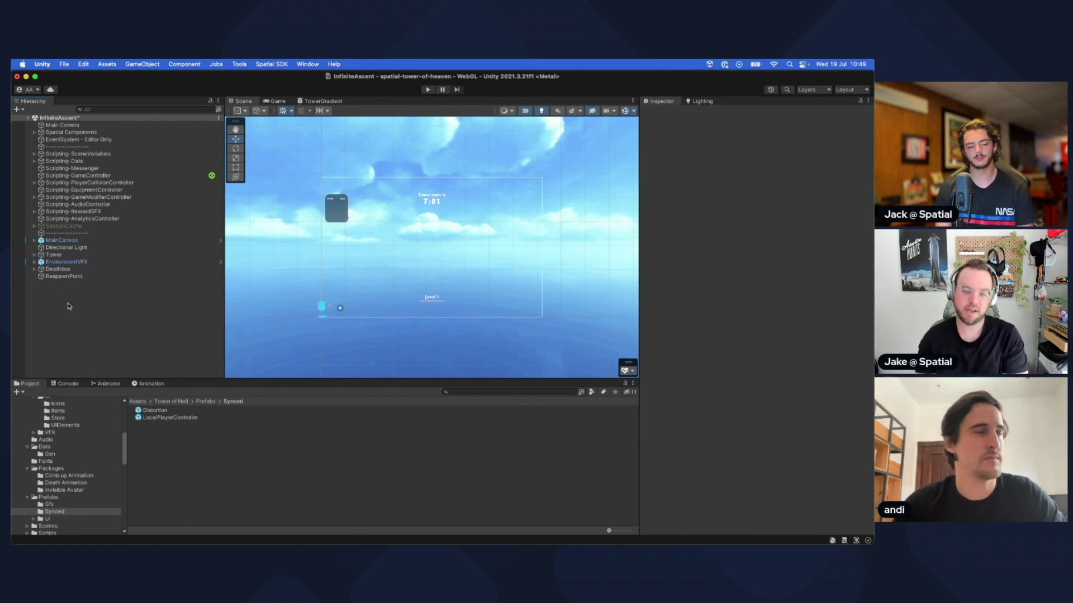
pyautogui.scroll(5, 61, 457)
pyautogui.scroll(-4, 61, 457)
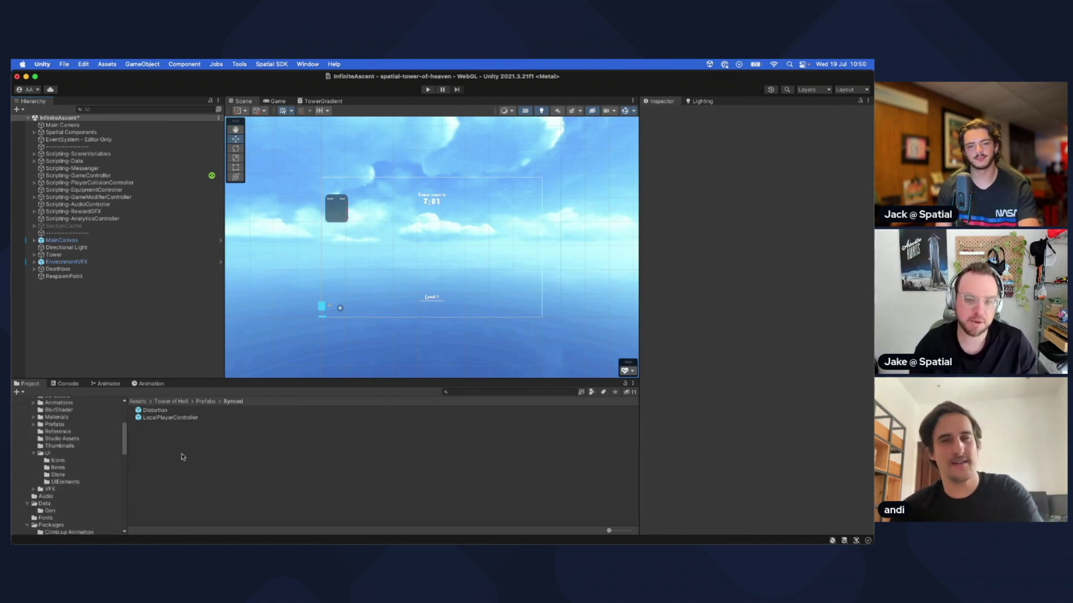